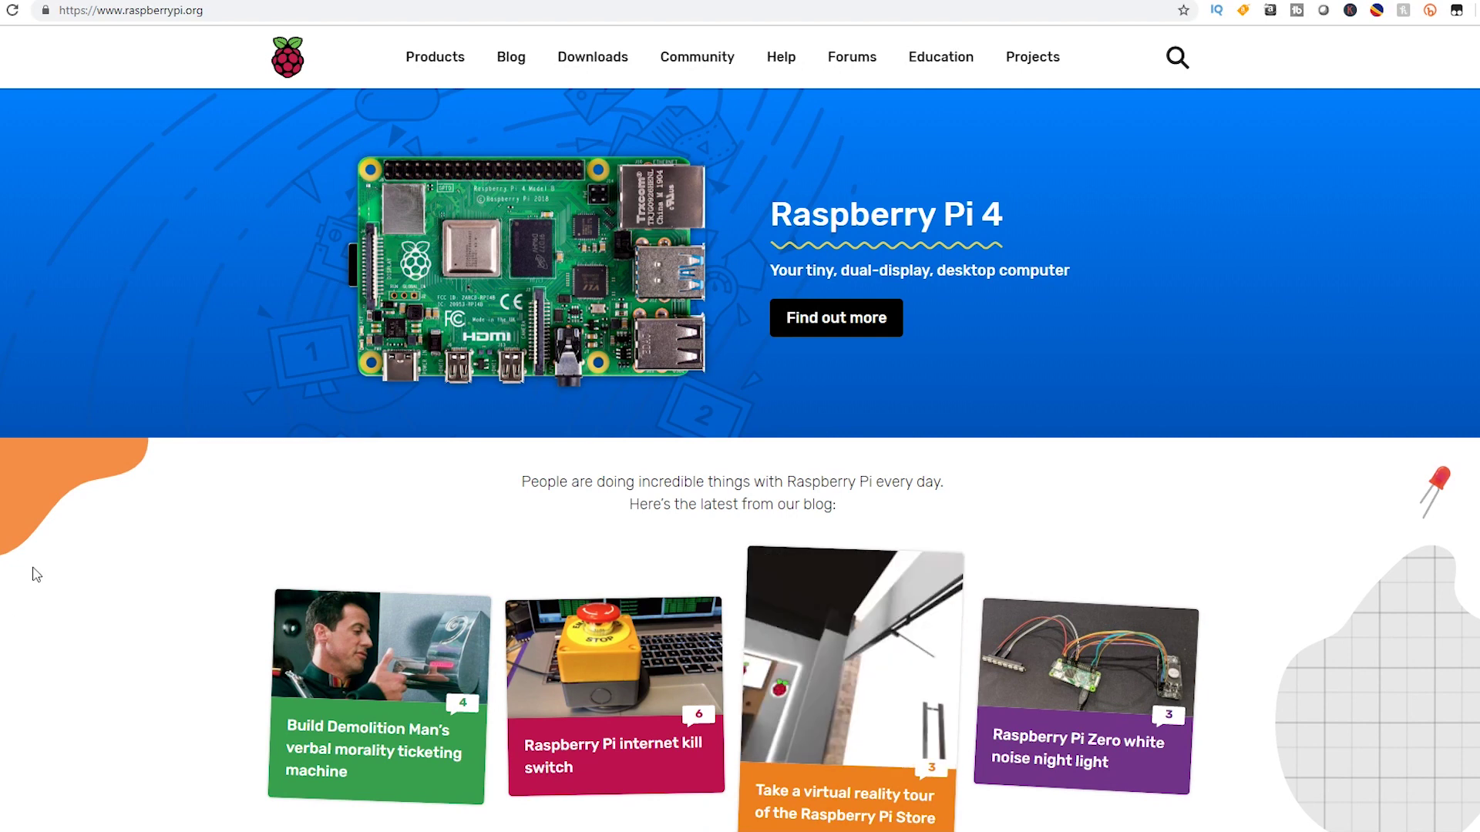
# - Go to the Raspberry Pi Downloads page and choose the Raspbian card
pyautogui.click(608, 69)
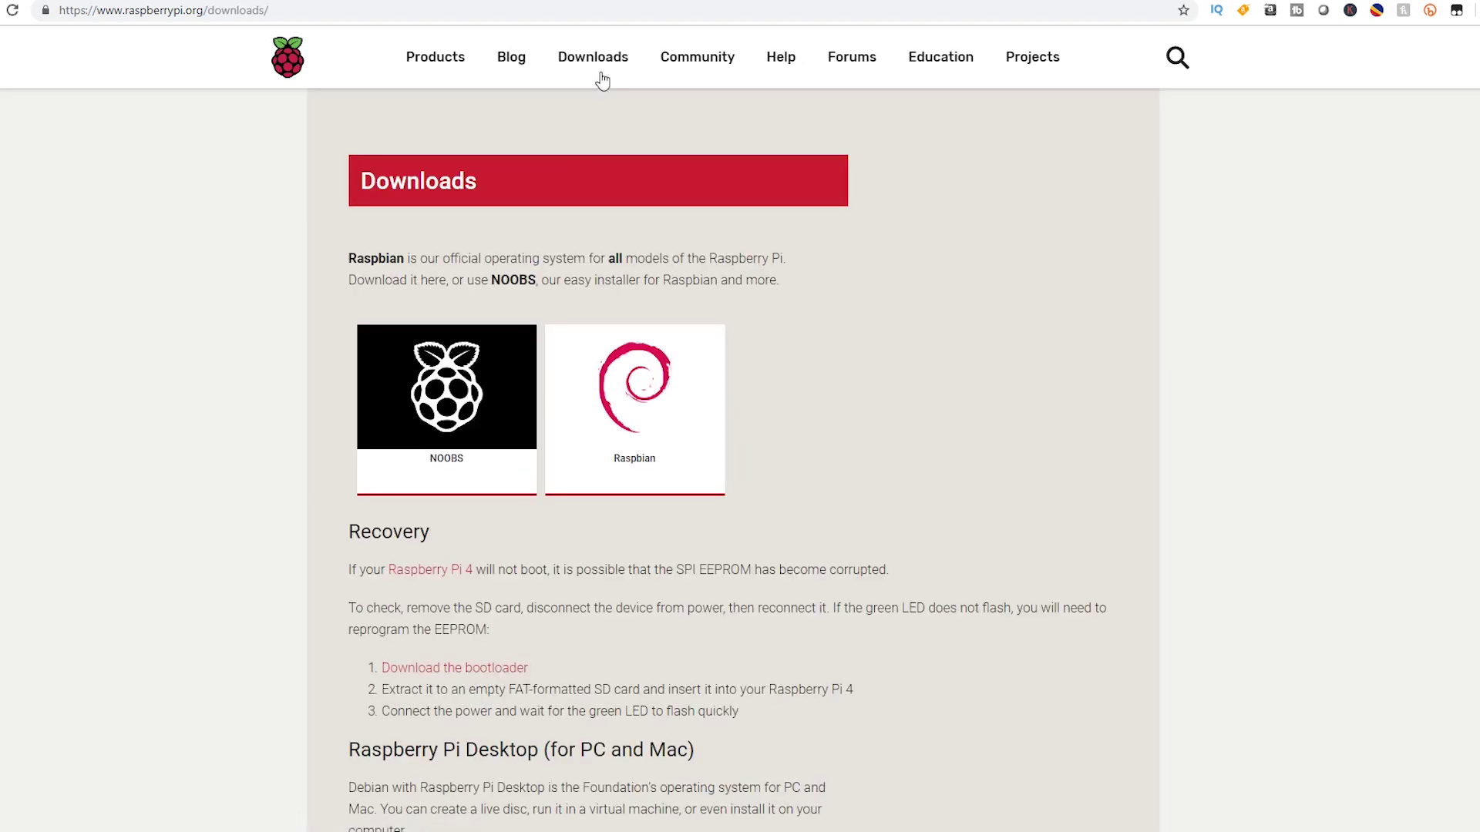
pyautogui.moveTo(633, 408)
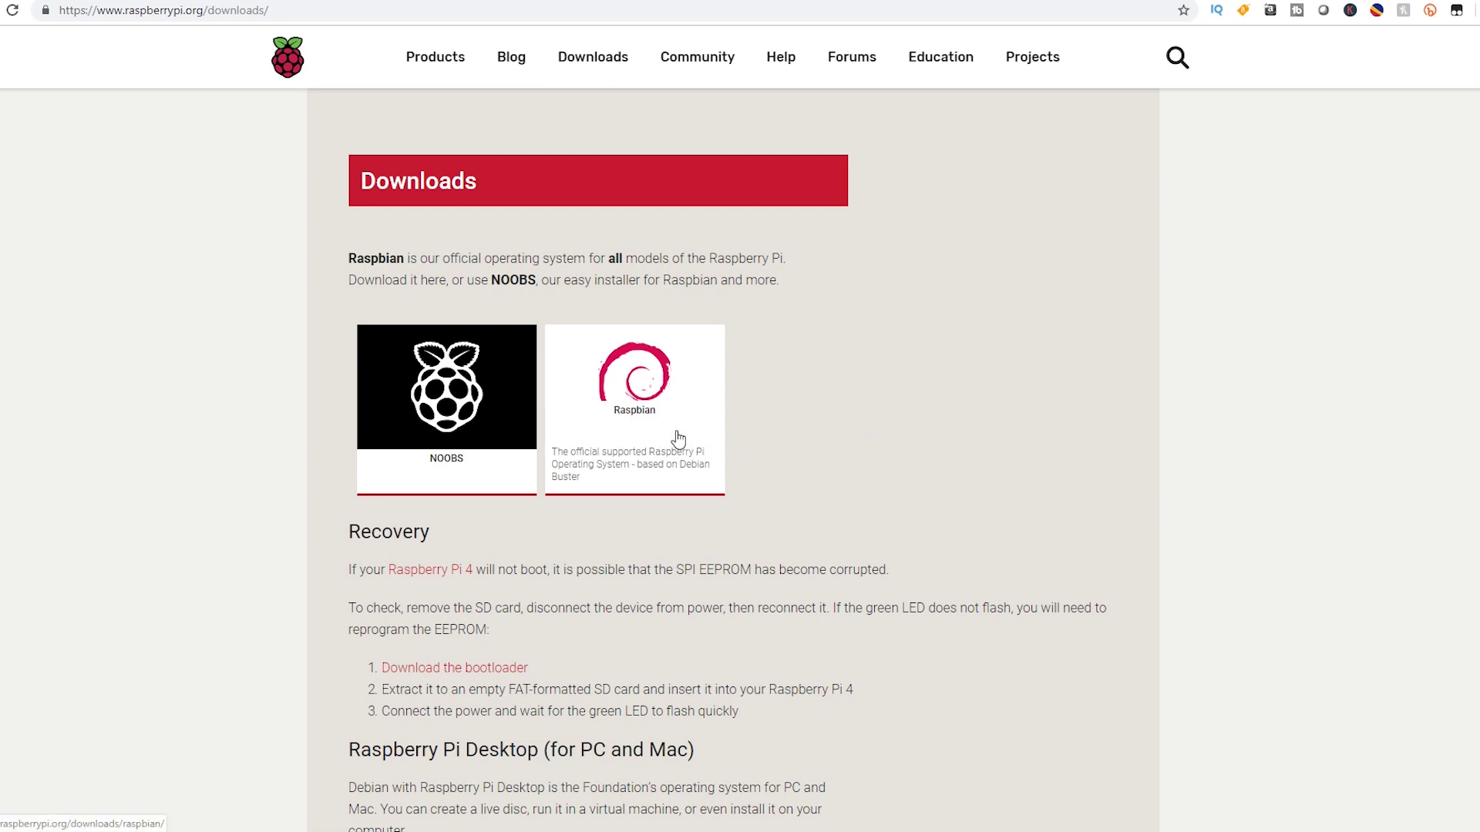
pyautogui.click(678, 440)
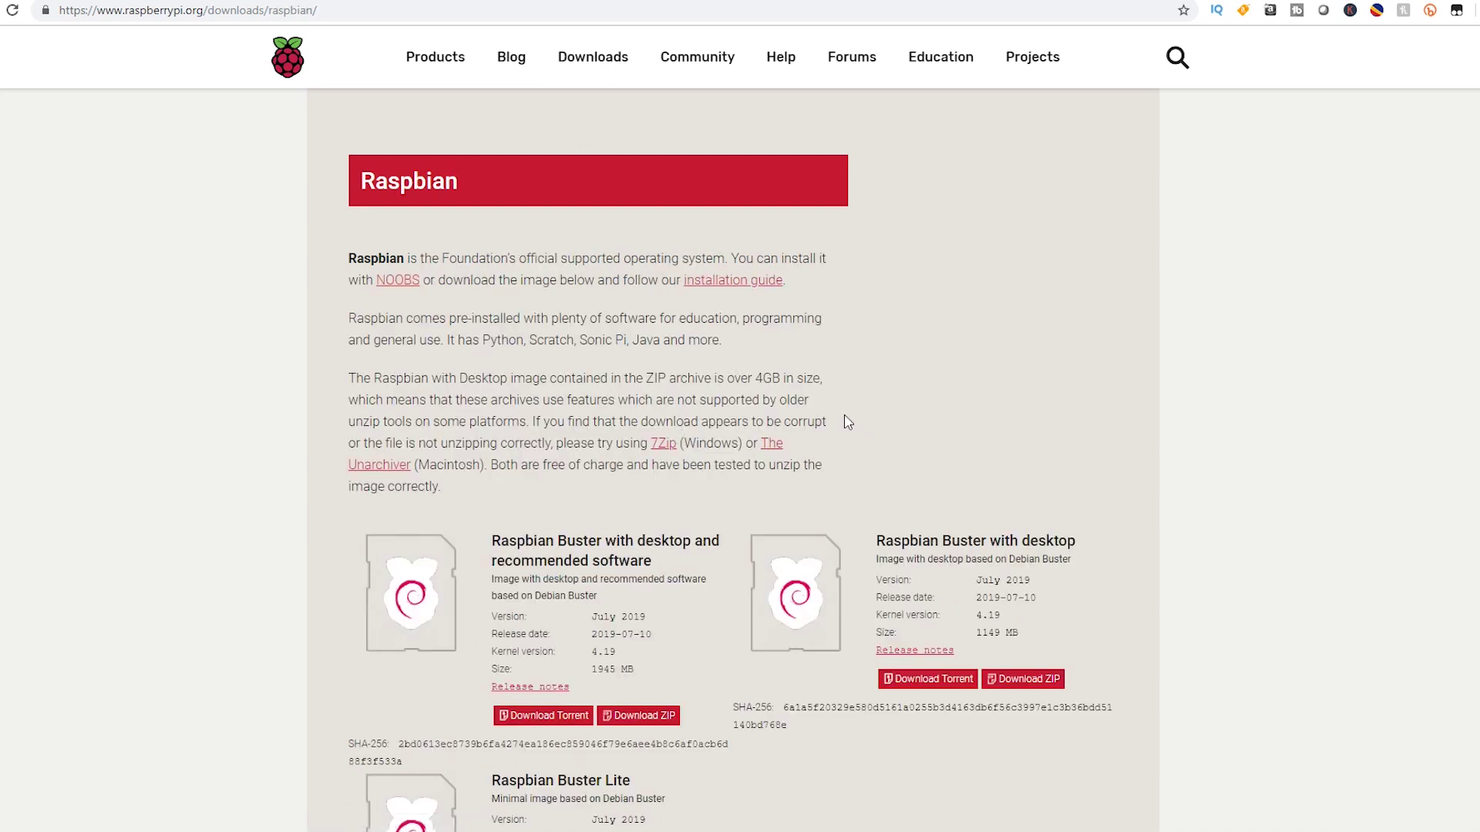
pyautogui.scroll(-2, 845, 423)
pyautogui.scroll(-1, 840, 420)
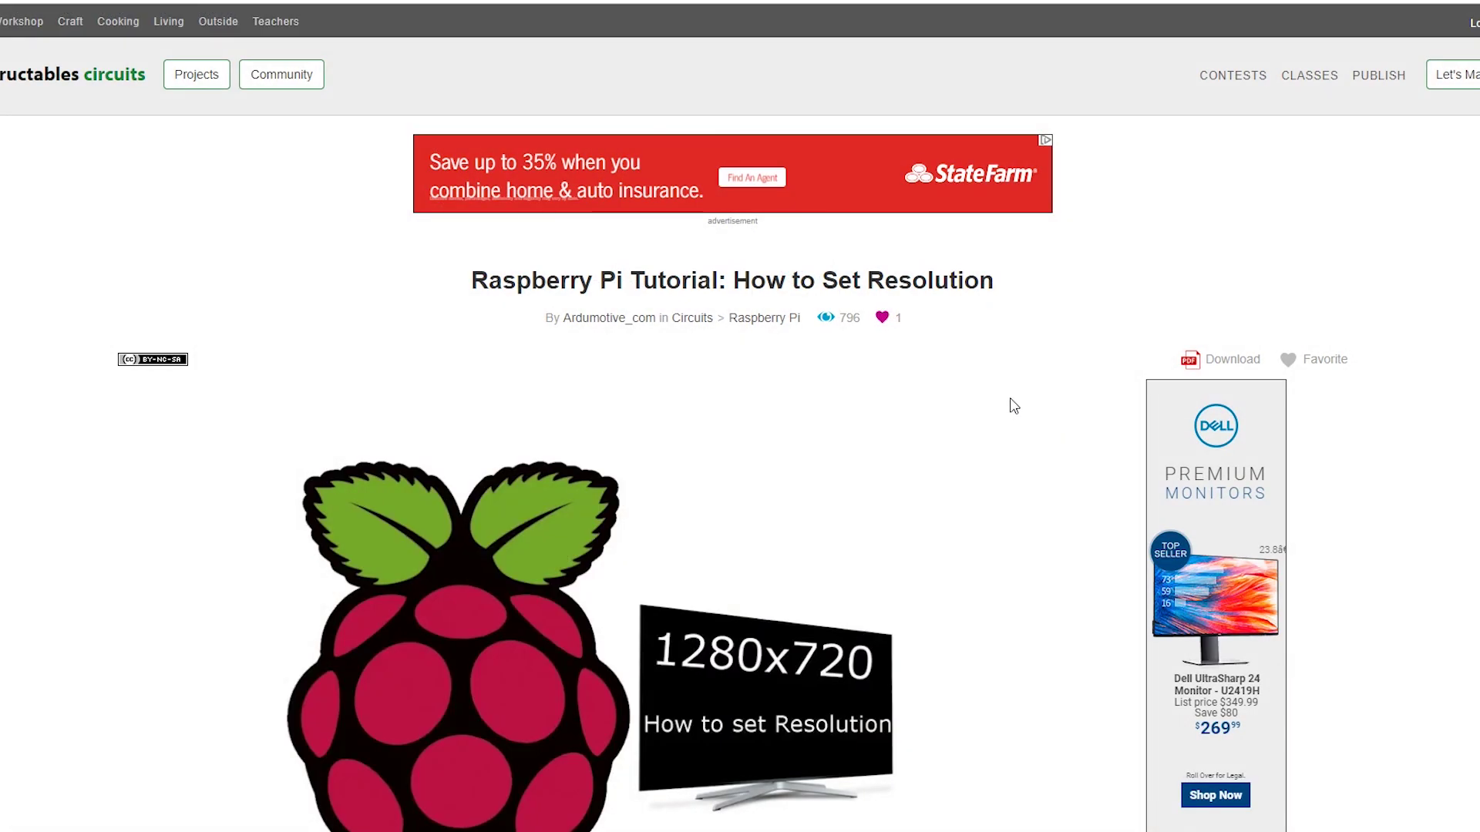
pyautogui.scroll(-2, 922, 399)
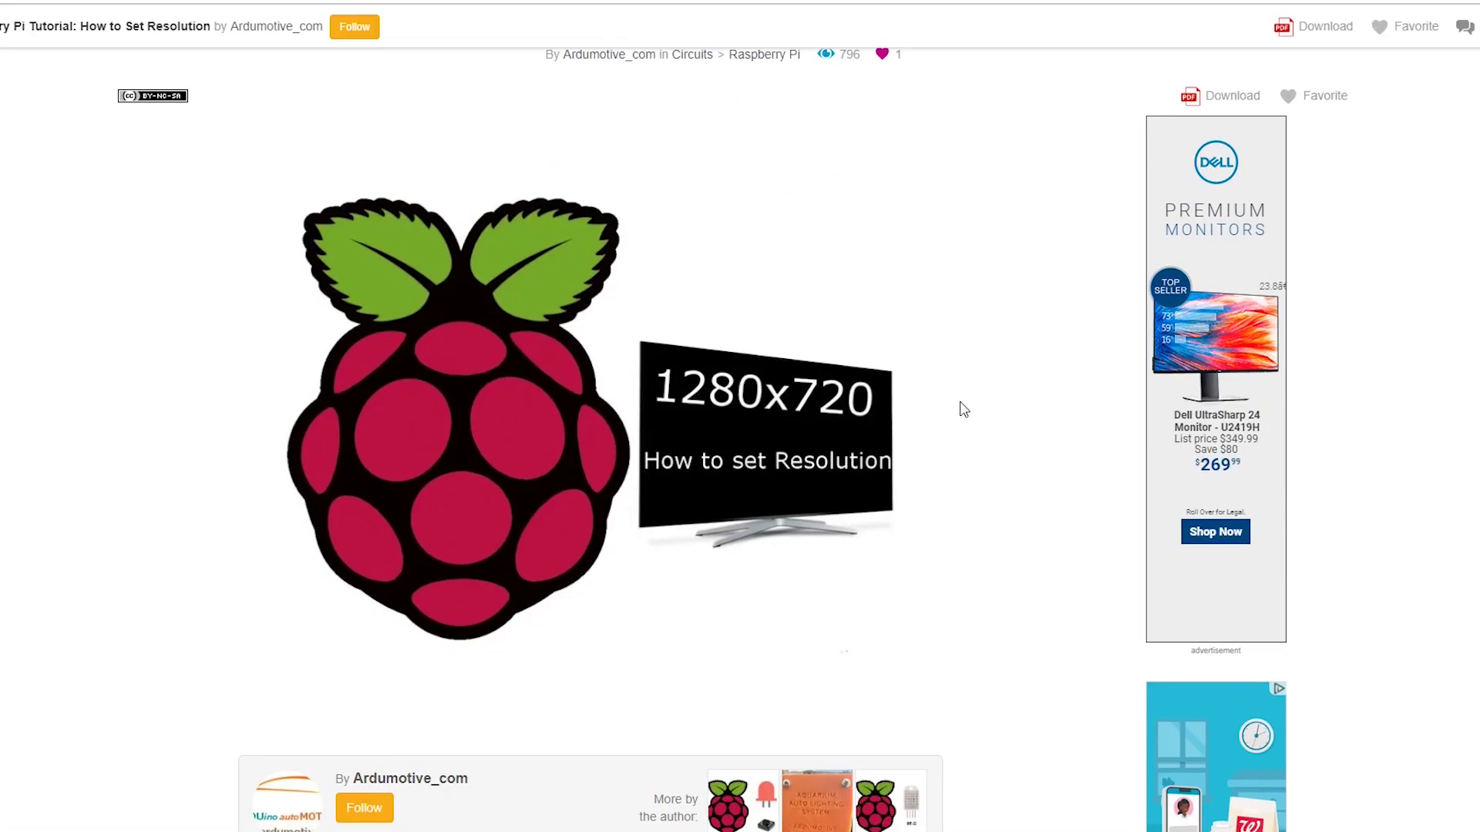
pyautogui.scroll(-3, 958, 409)
pyautogui.scroll(-2, 946, 404)
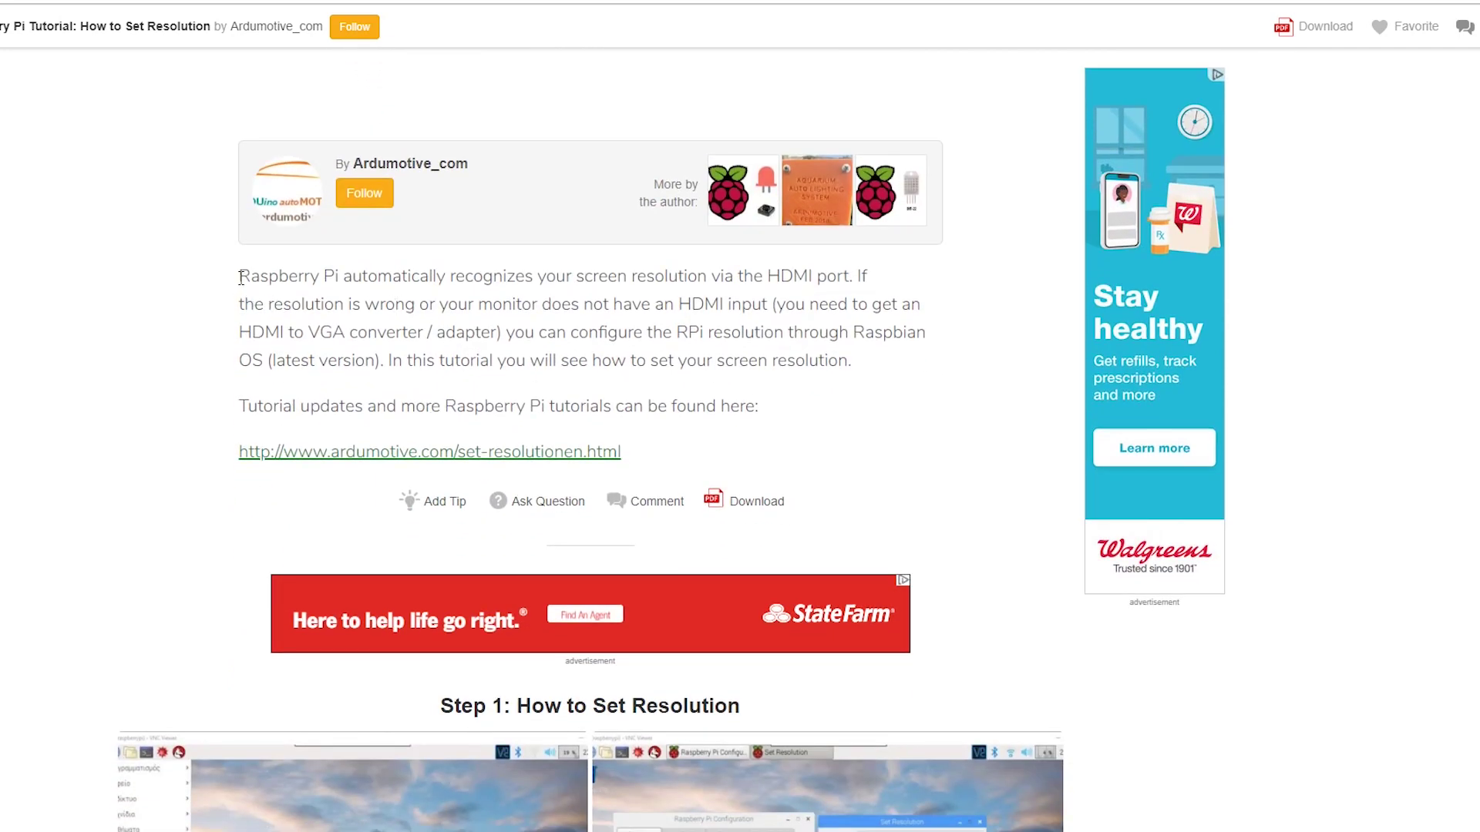
# - Highlight the Instructables tutorial's opening sentence, then clear the highlight
pyautogui.moveTo(240, 277); pyautogui.dragTo(851, 279)
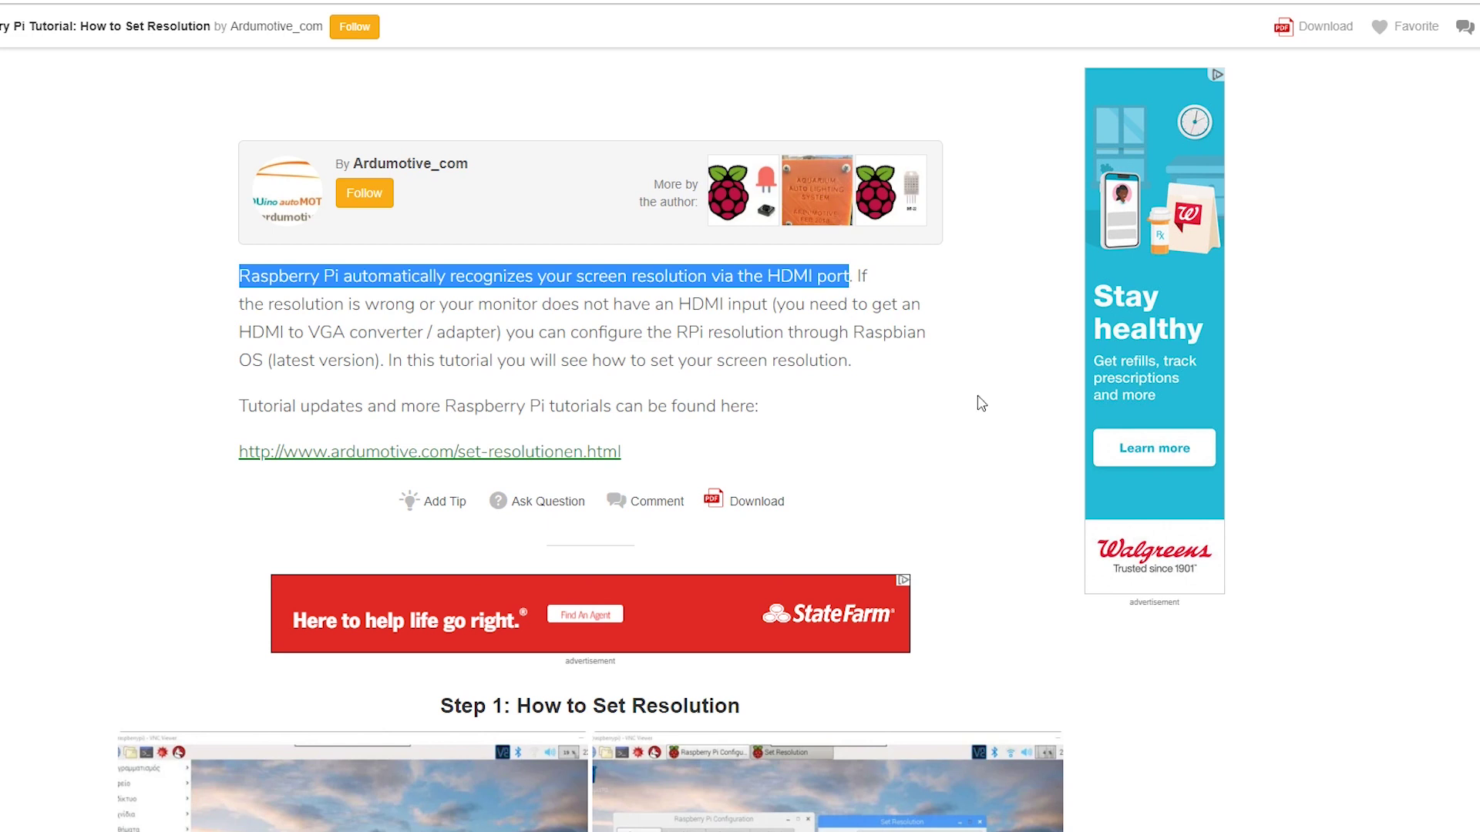
pyautogui.click(894, 362)
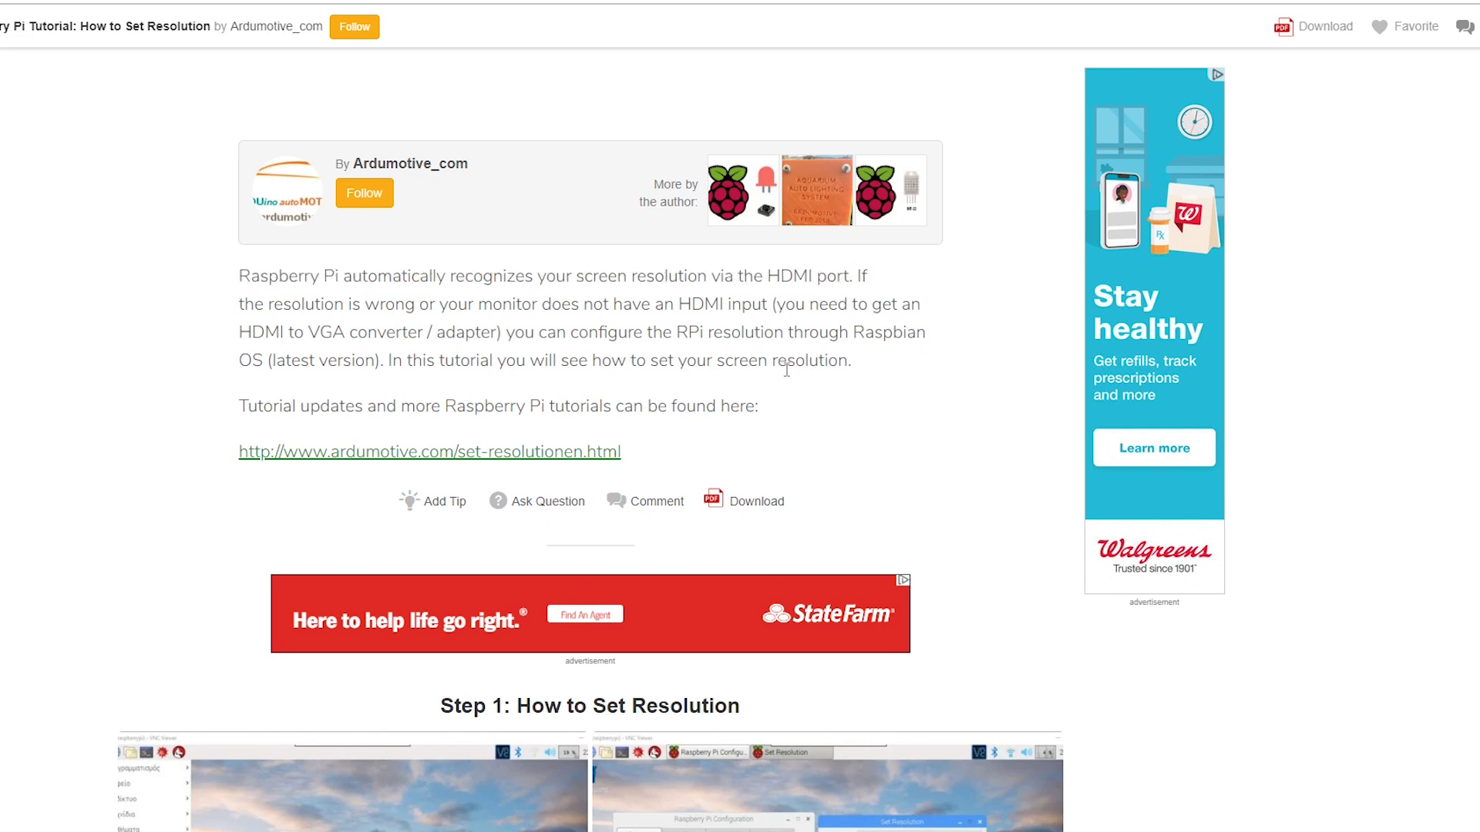
pyautogui.scroll(-1, 786, 370)
pyautogui.scroll(-4, 750, 336)
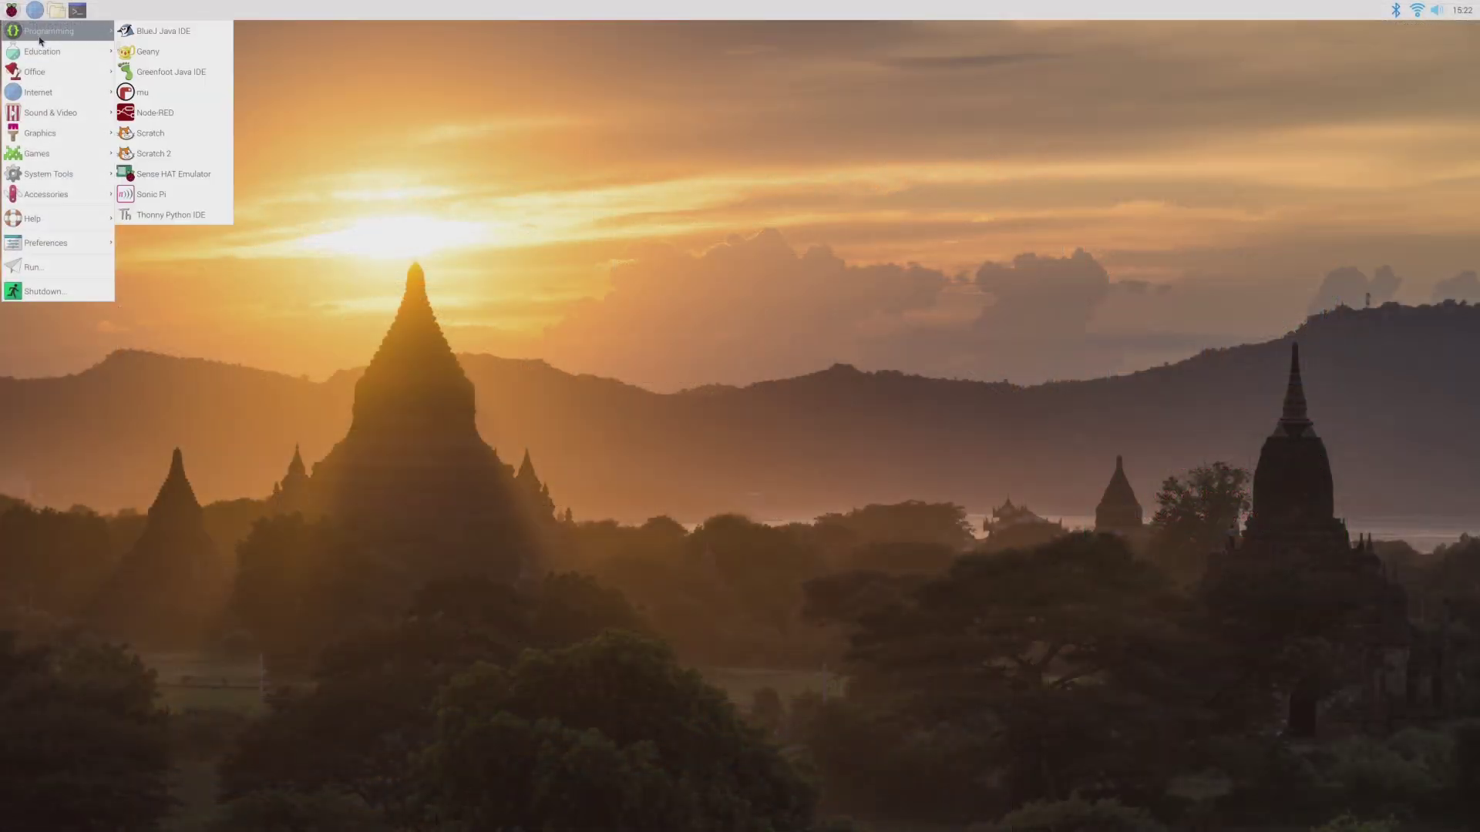
pyautogui.moveTo(47, 243)
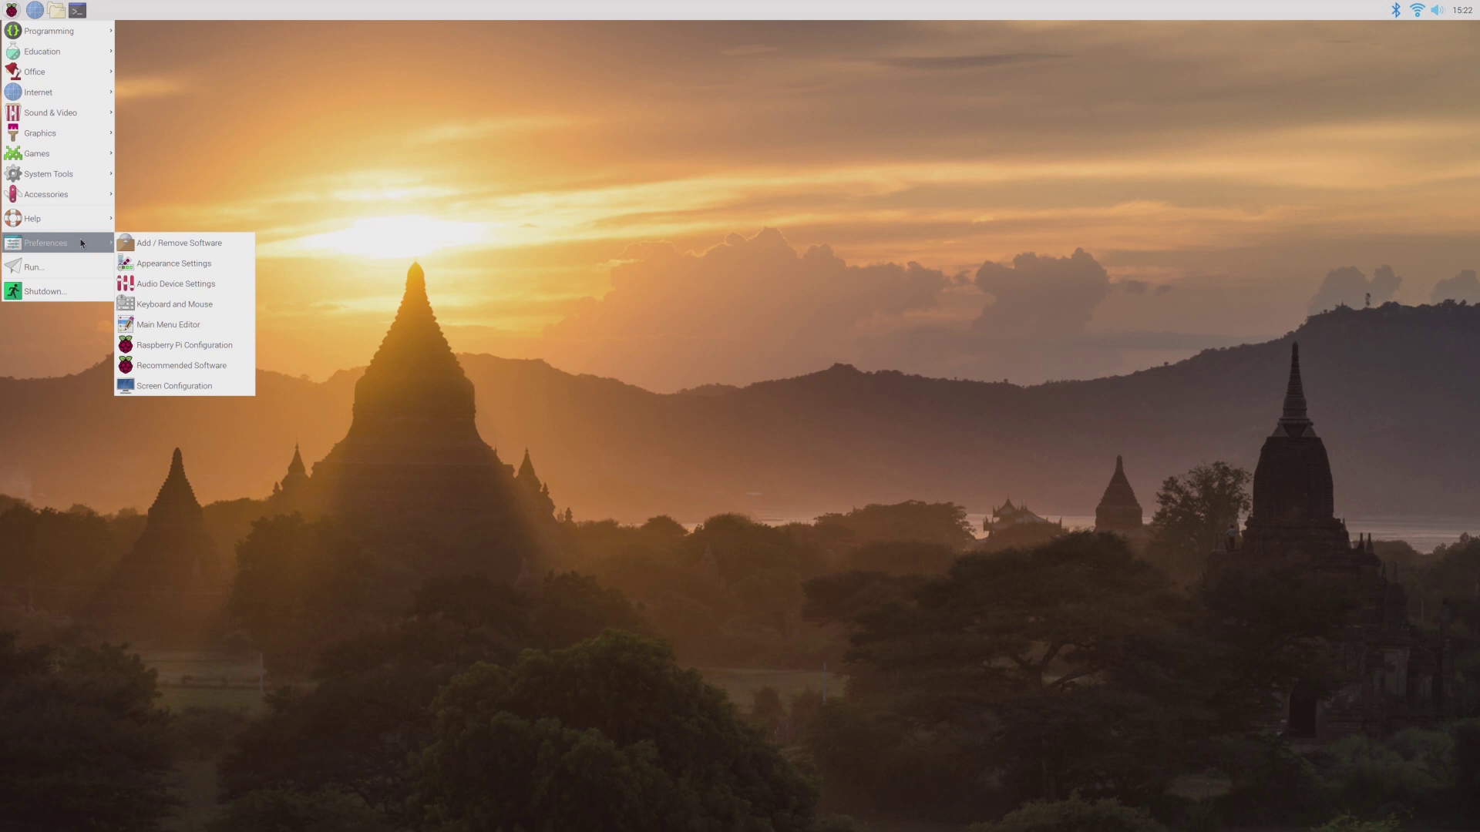
# - Launch Raspberry Pi Configuration, then reopen the main applications menu
pyautogui.click(166, 342)
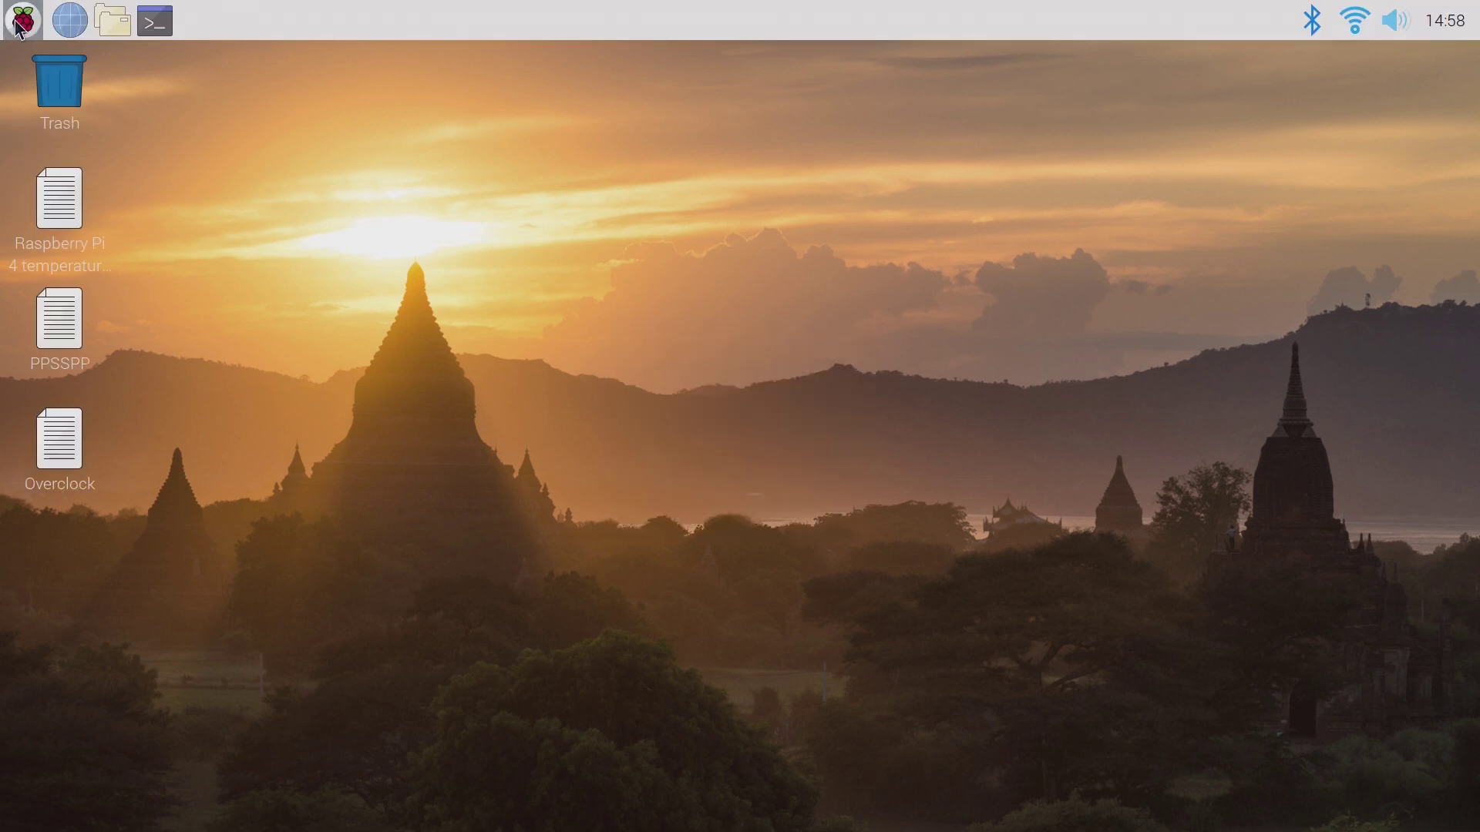
pyautogui.click(21, 20)
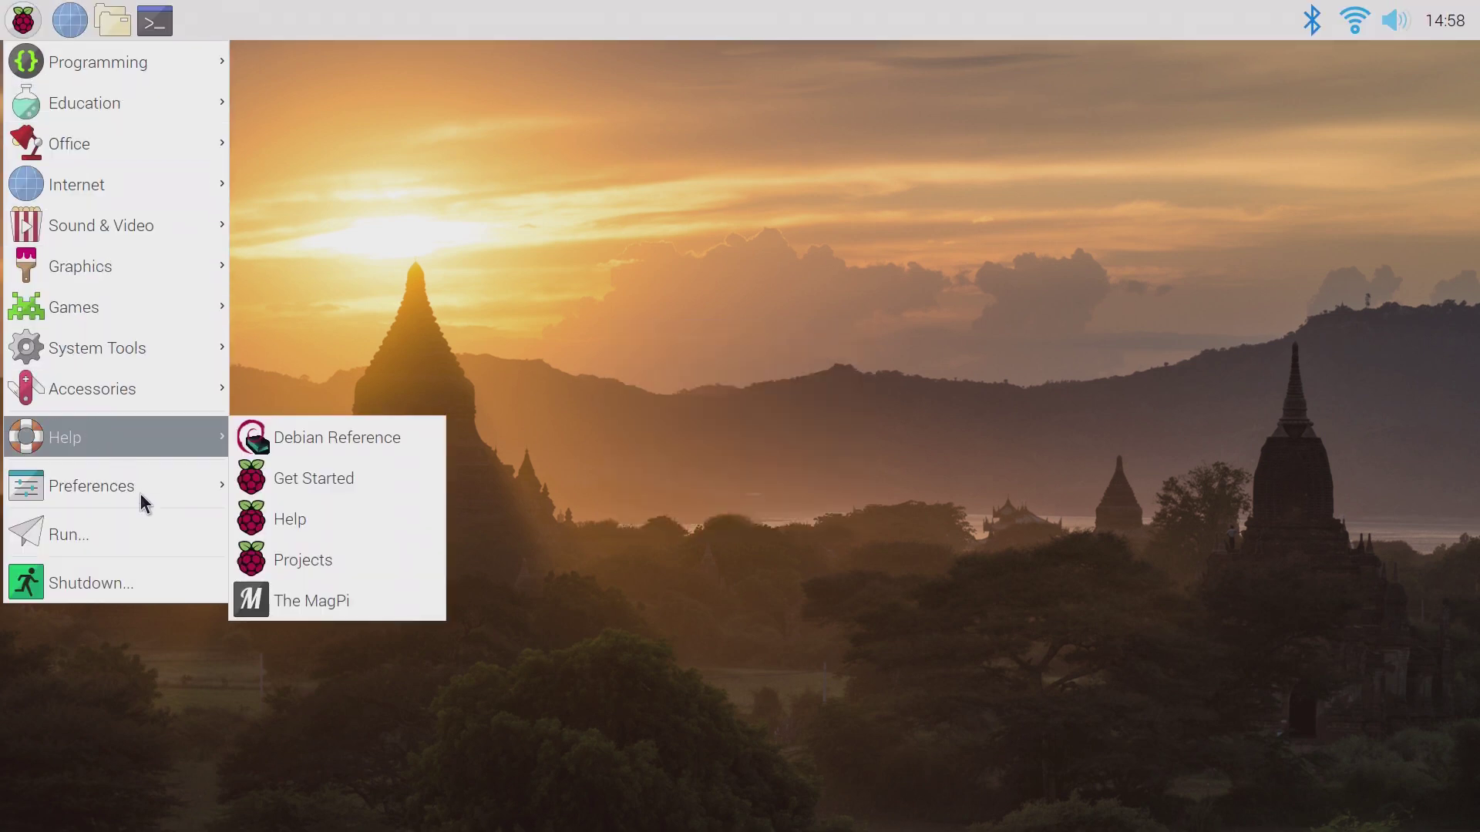
pyautogui.moveTo(92, 485)
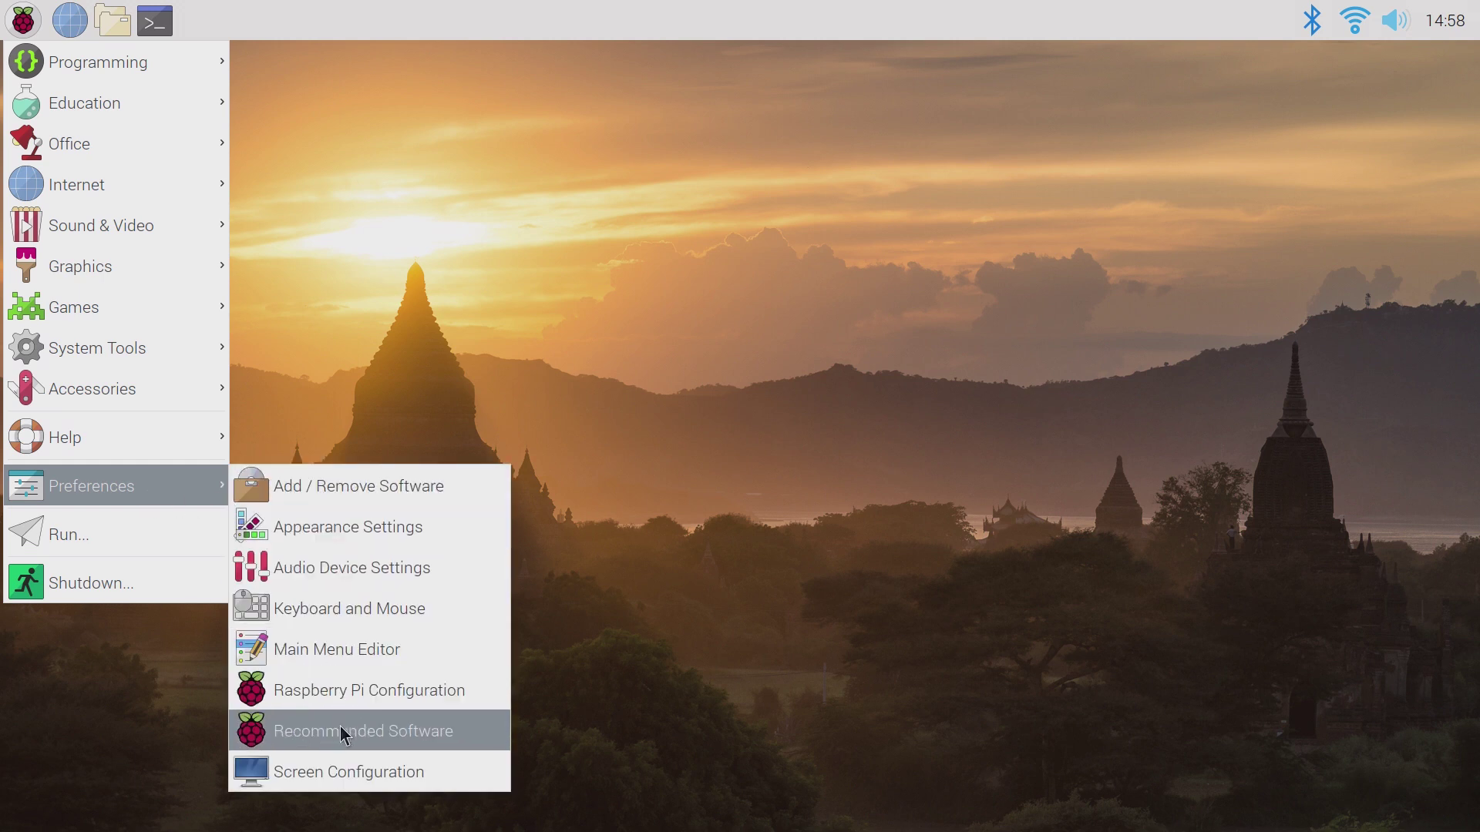
# - Launch Screen Layout Editor and show its list of connected screens
pyautogui.click(340, 772)
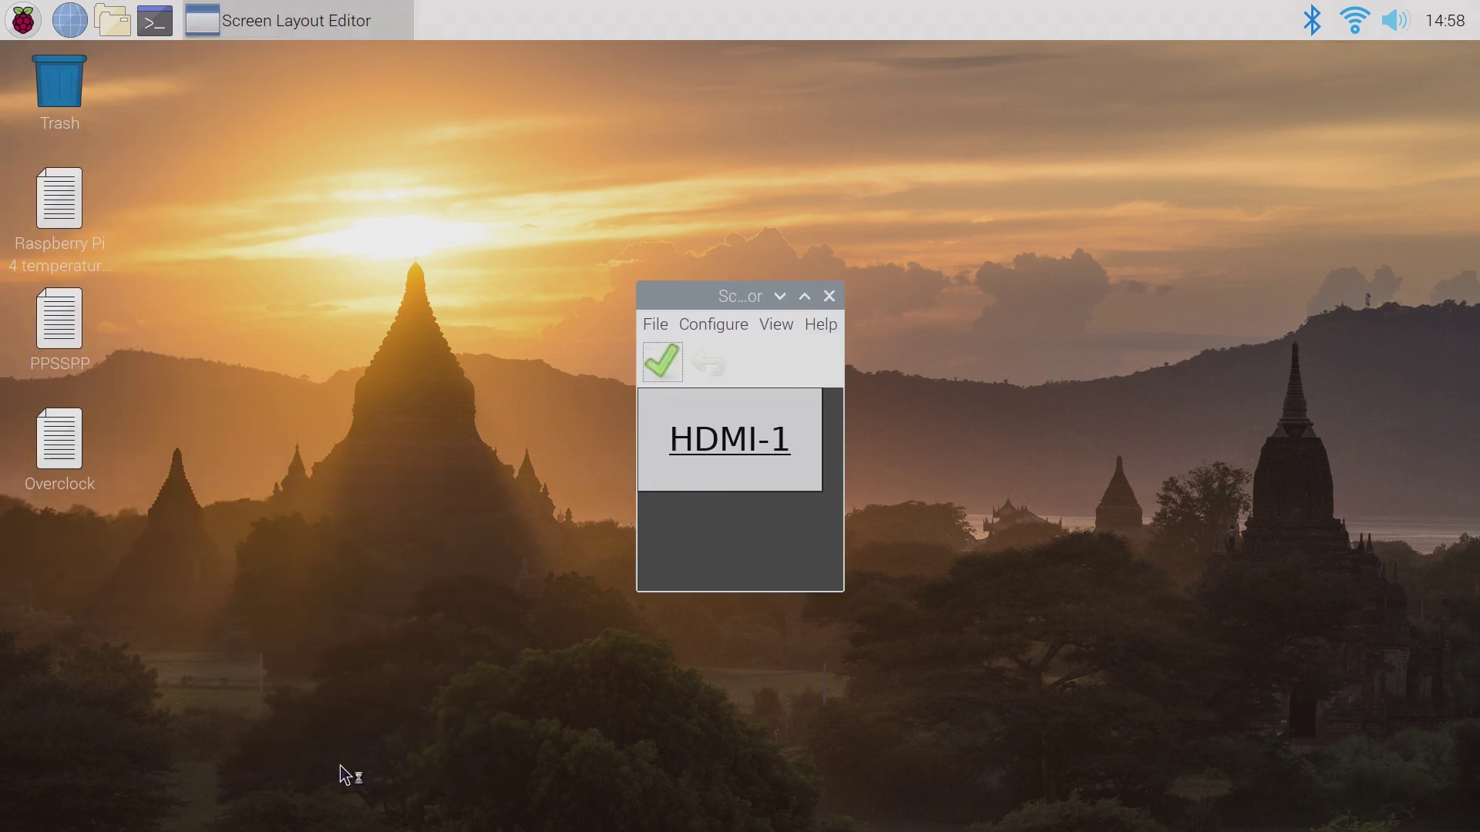
pyautogui.click(700, 327)
pyautogui.click(729, 325)
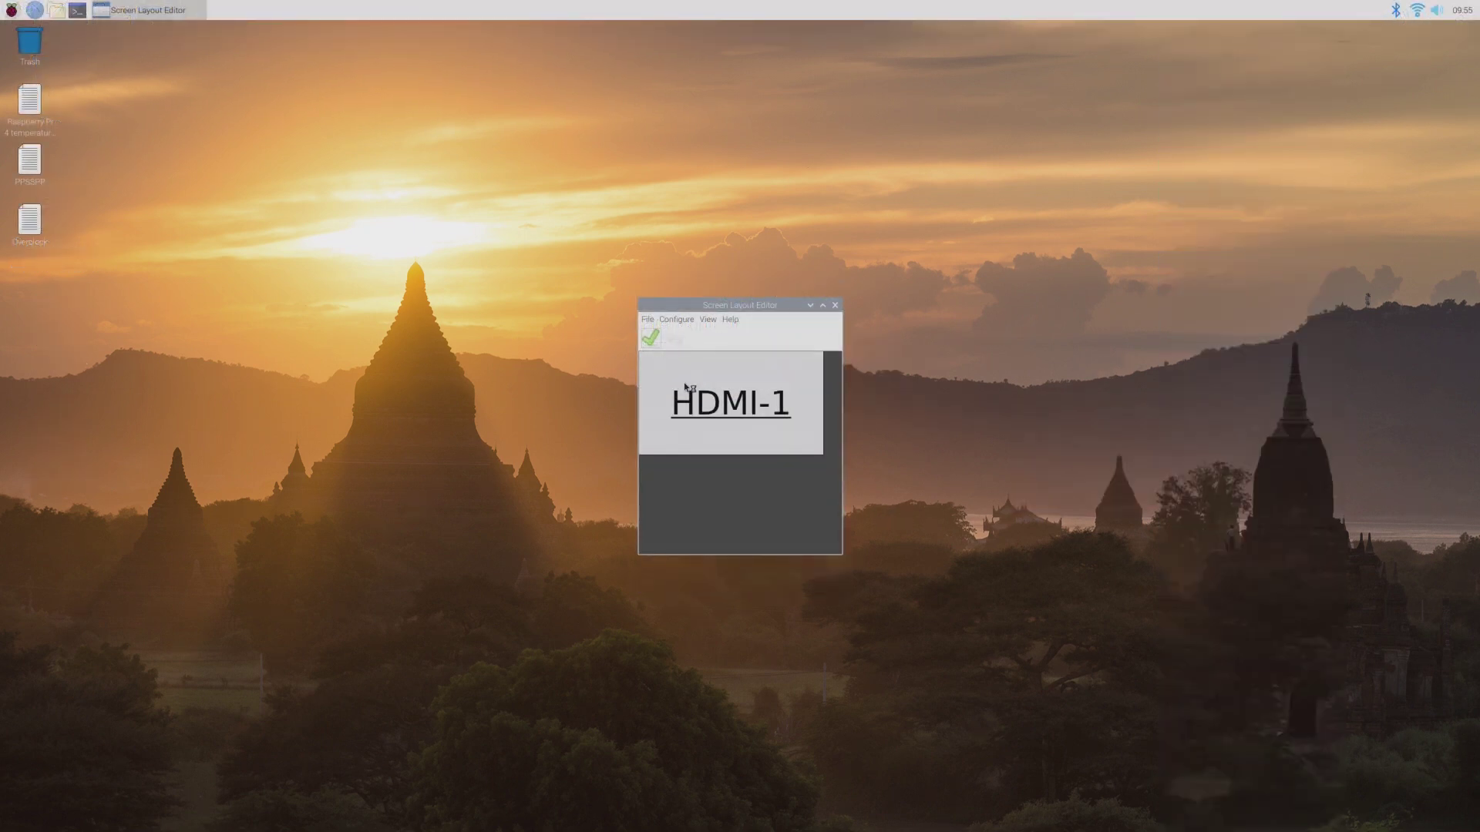
# - Give HDMI-1 a new, lower resolution and confirm it in the Screen updated dialog
pyautogui.rightClick(690, 387)
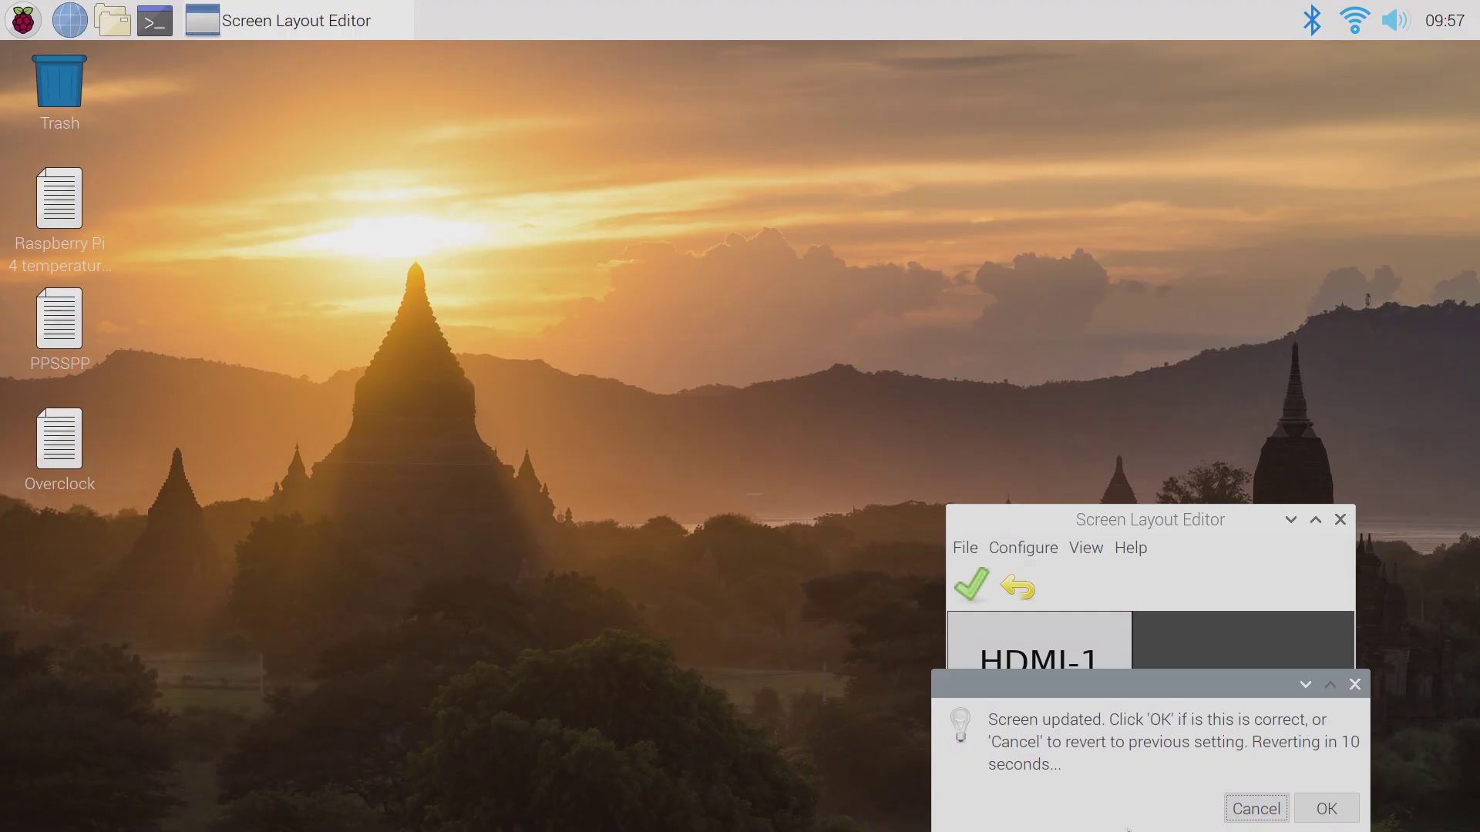
pyautogui.click(1315, 810)
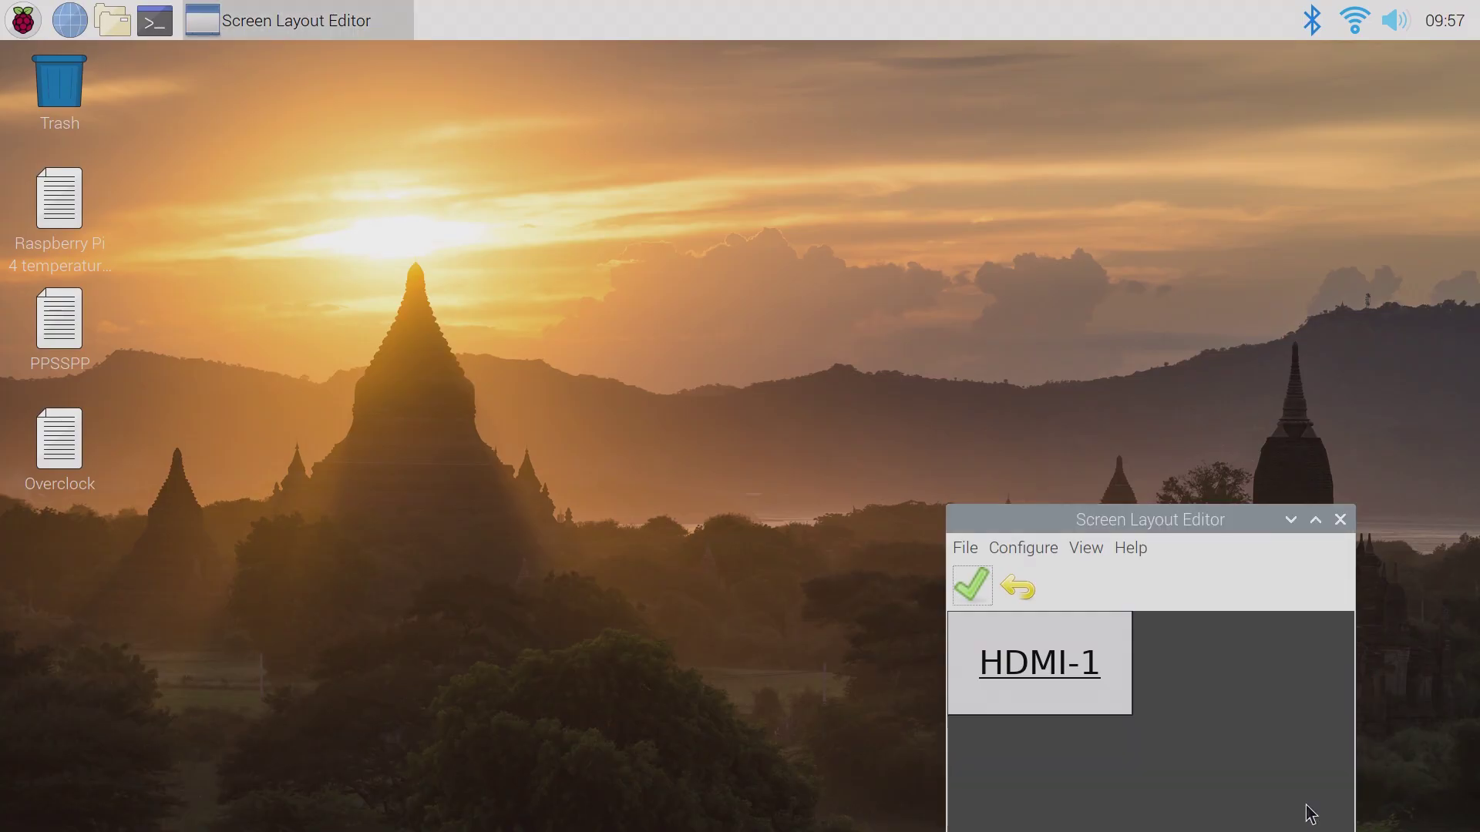